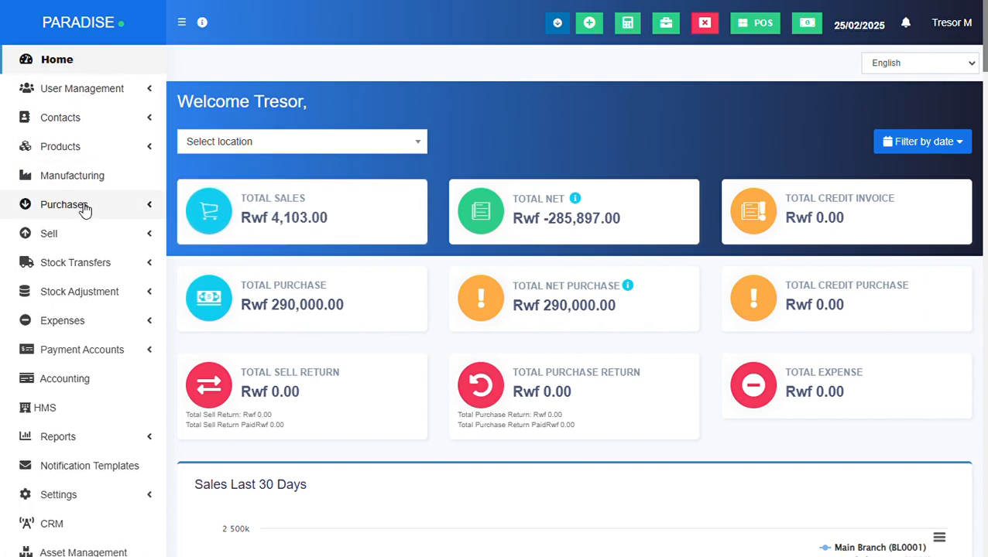
Start a new purchase invoice and choose K Company as the supplier
click(85, 206)
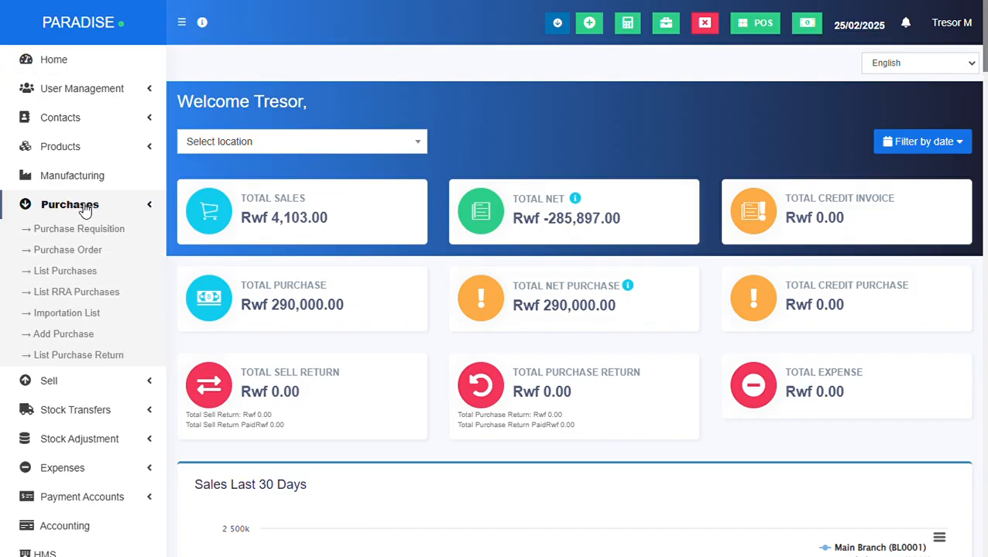
click(78, 335)
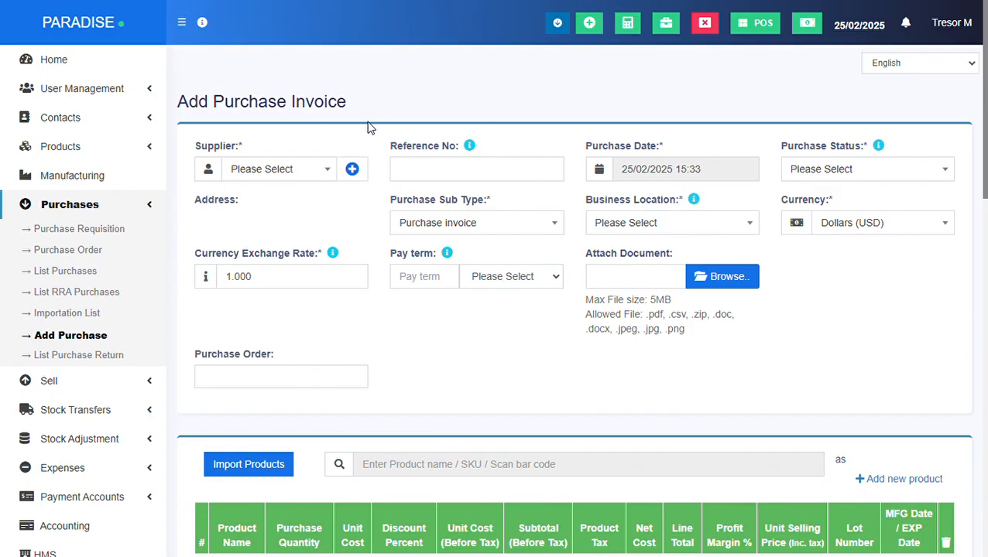
click(263, 170)
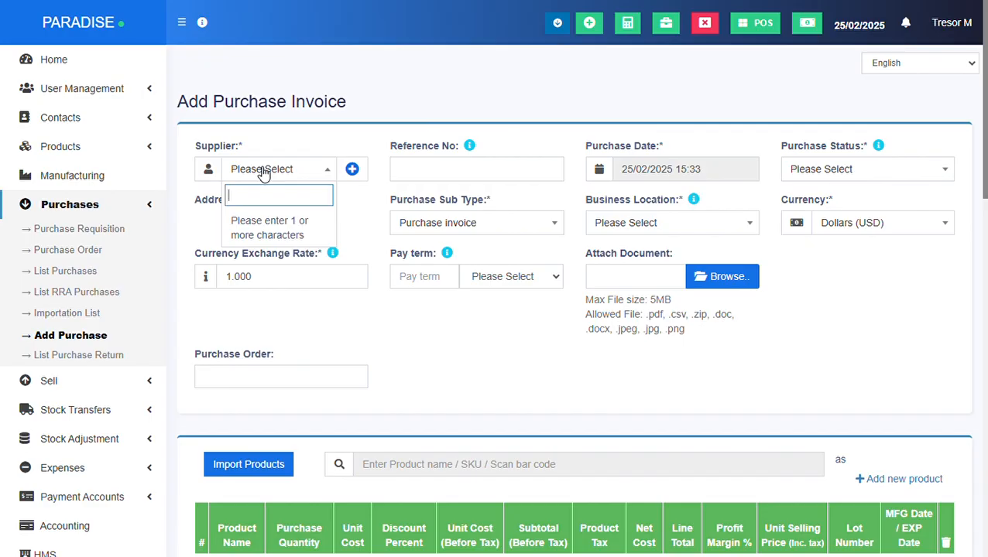
text(k)
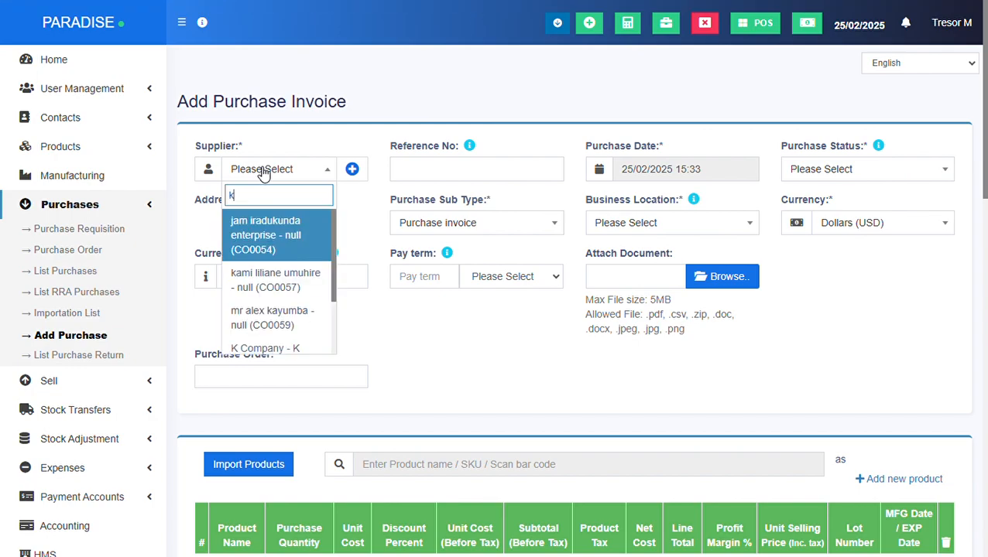
click(273, 348)
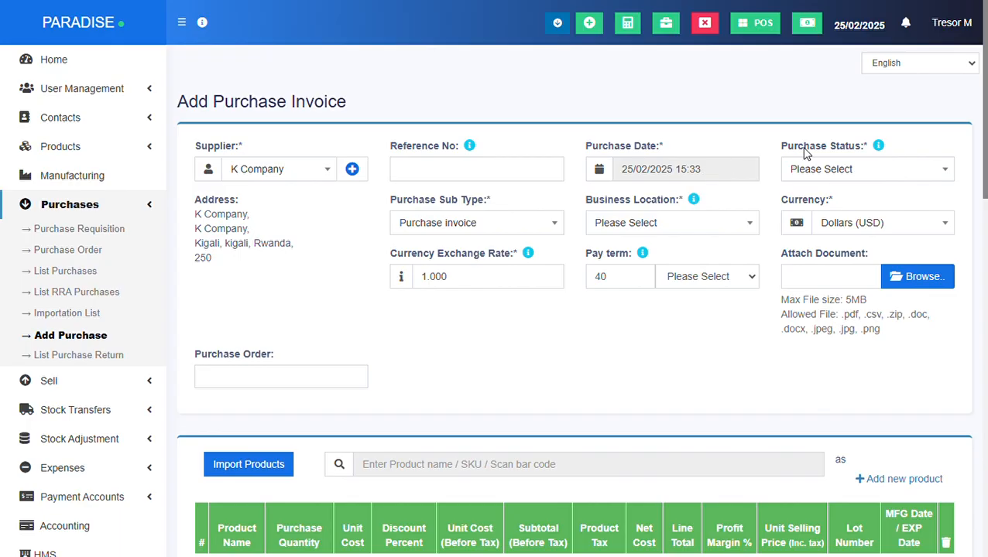
Set the purchase invoice's business location to Main Branch (BL0001)
mouse_move(877, 151)
click(657, 224)
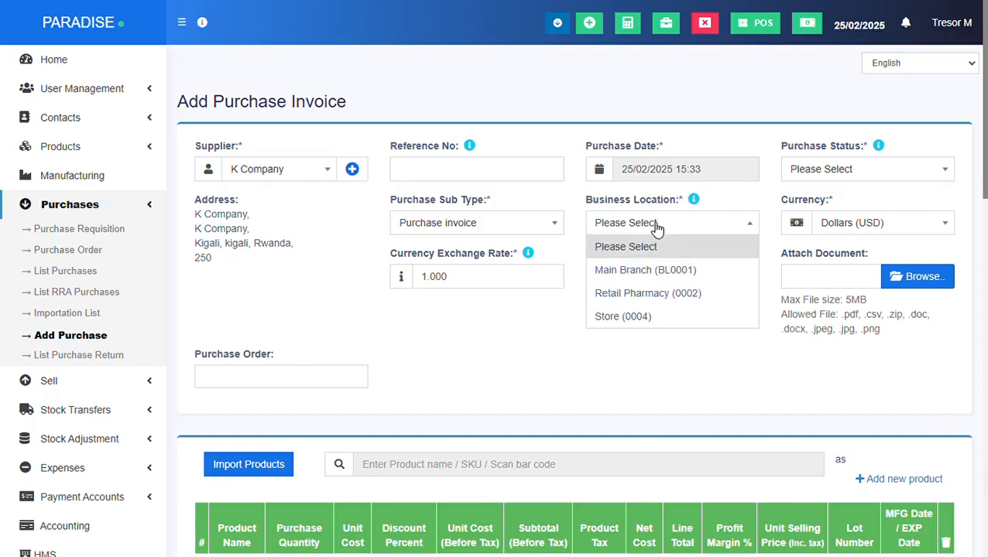
click(653, 272)
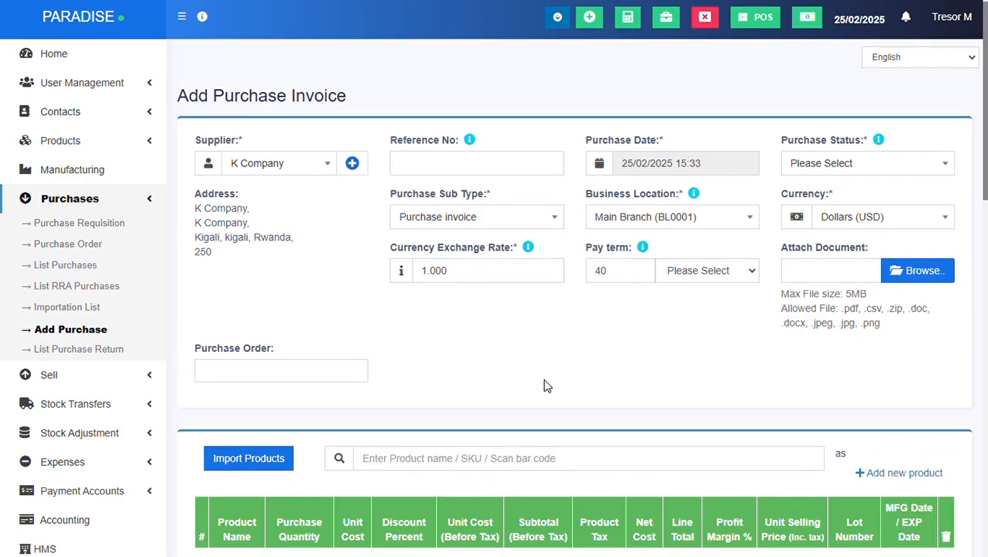
scroll(545, 385, down, 2)
scroll(551, 388, down, 1)
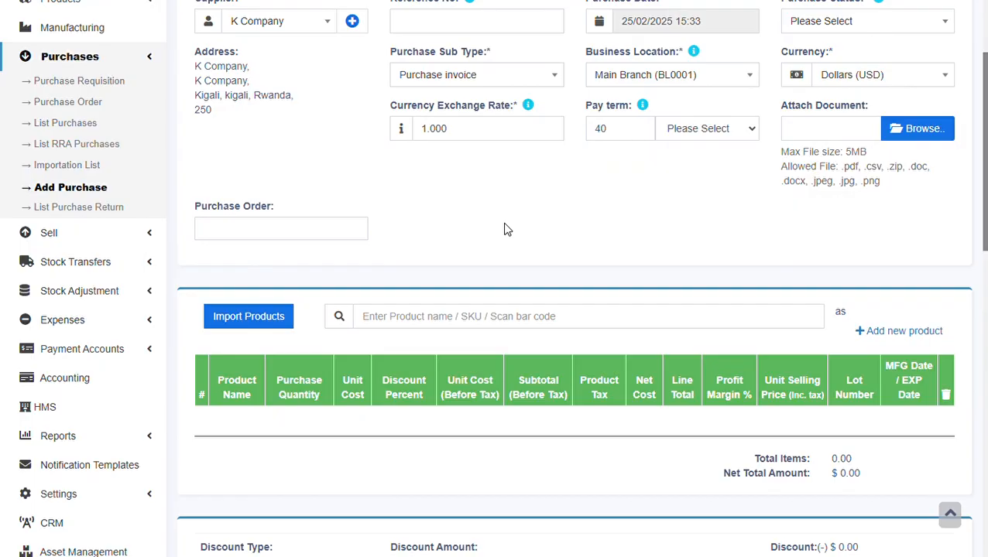
scroll(504, 228, down, 1)
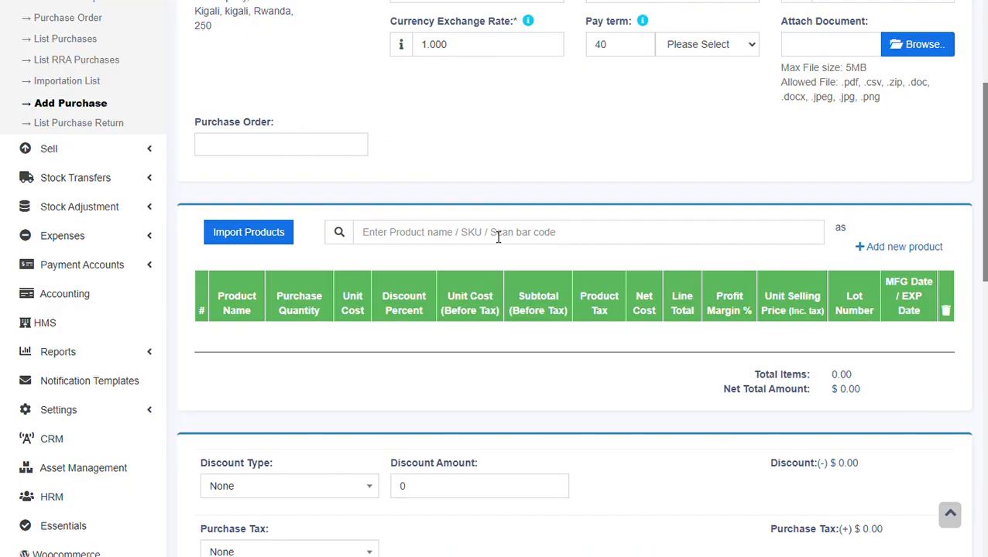
click(497, 237)
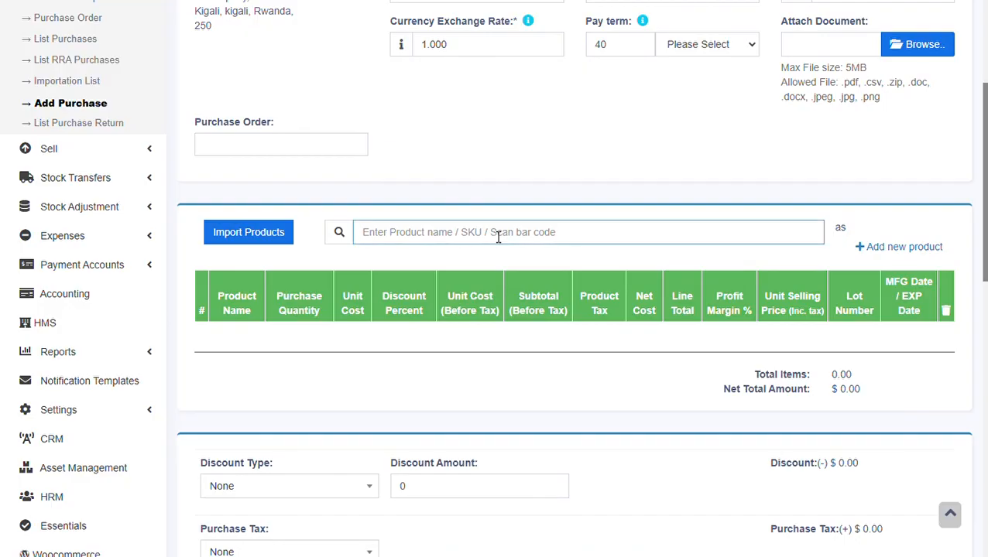
text(nu)
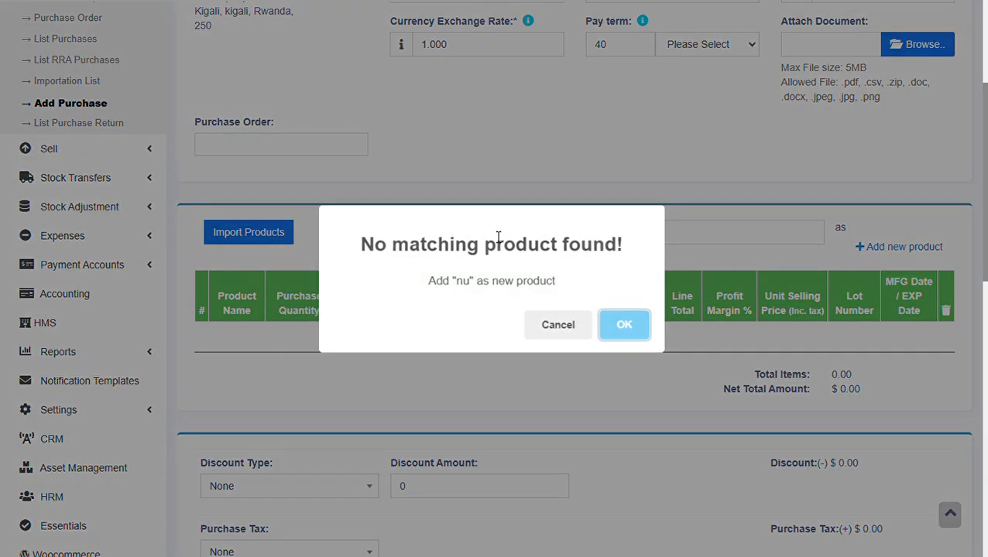
click(627, 321)
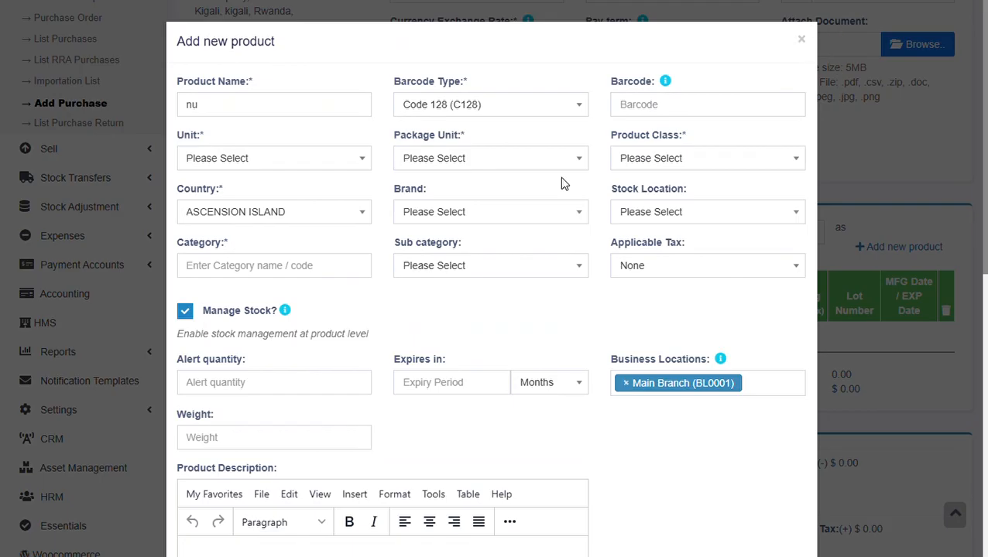
click(802, 40)
Search for the products Bord and Actiont Table B/100 and add both to the purchase invoice
double_click(363, 236)
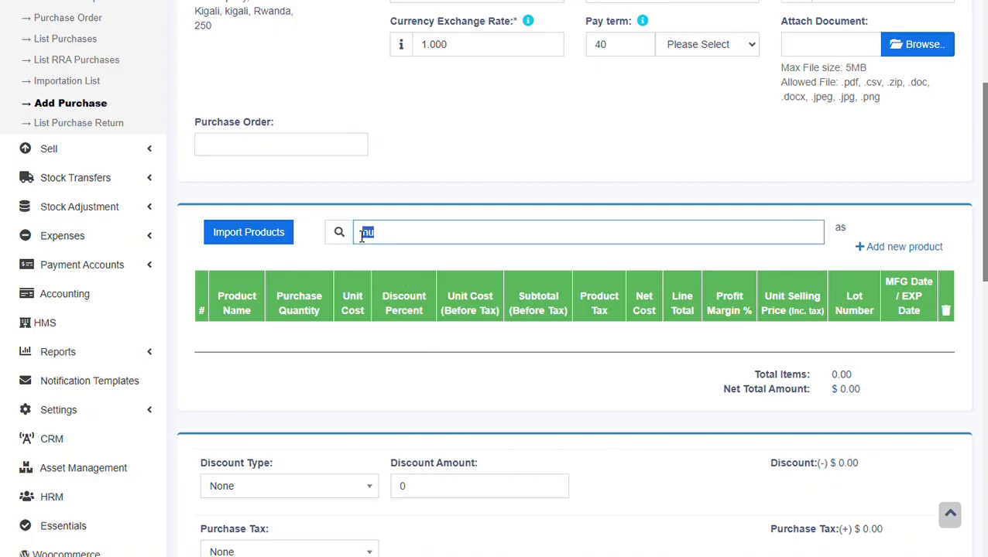
text(test)
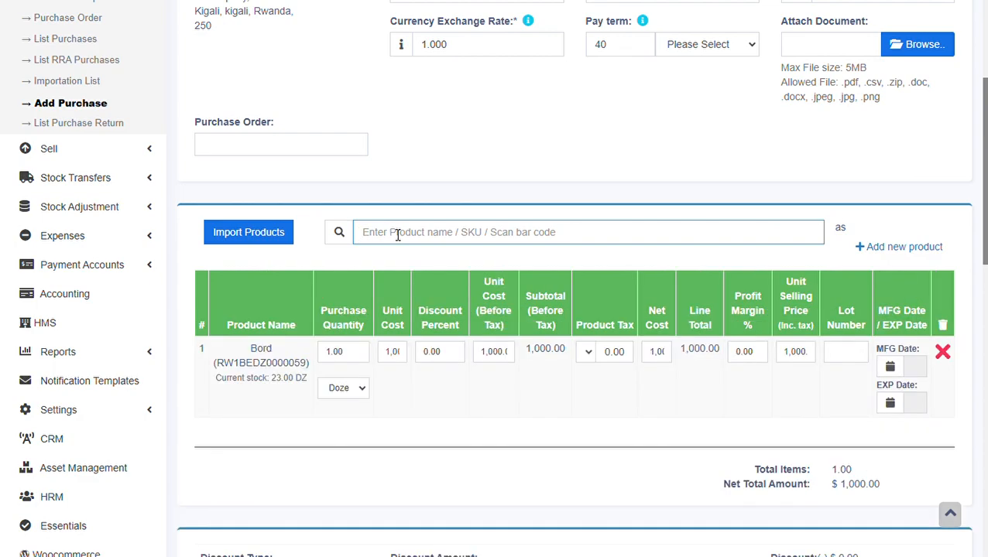
text(act)
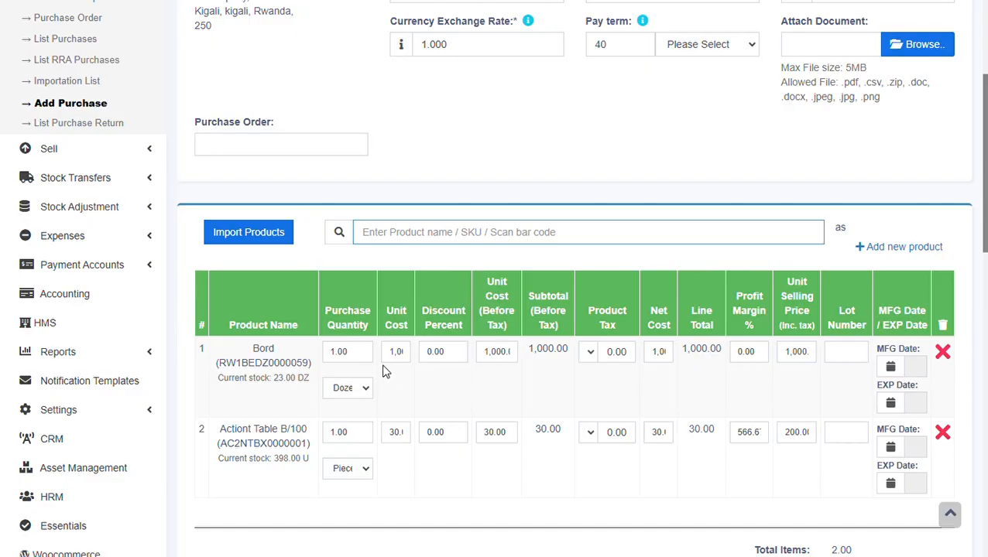
Set the Bord line's purchase quantity to 100 and its net cost to 1200
click(338, 353)
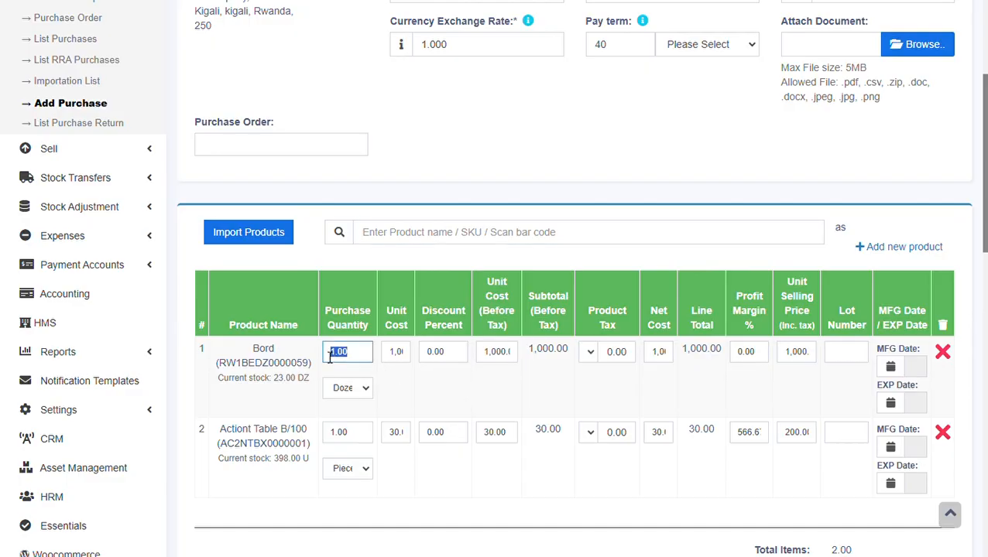
text(100)
click(663, 353)
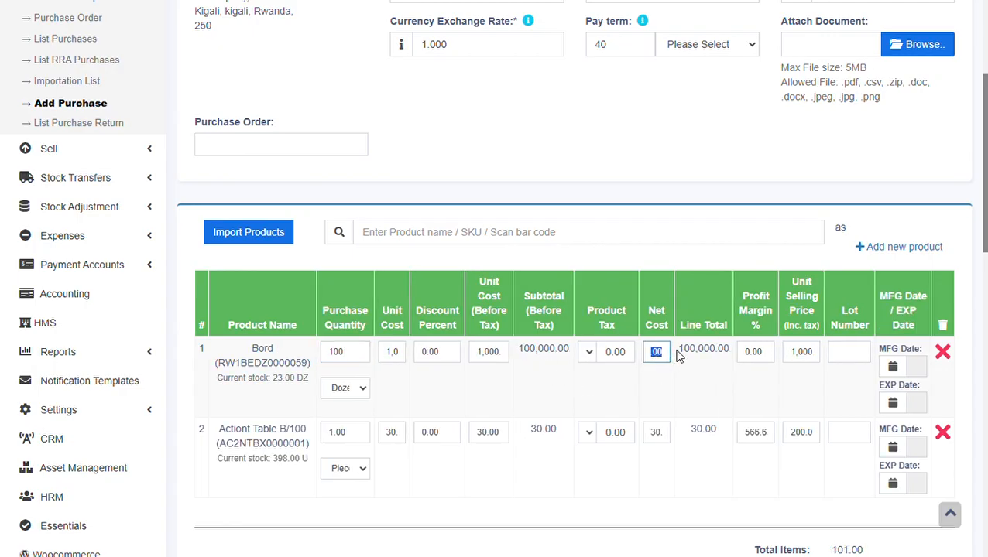
text(1200)
click(662, 398)
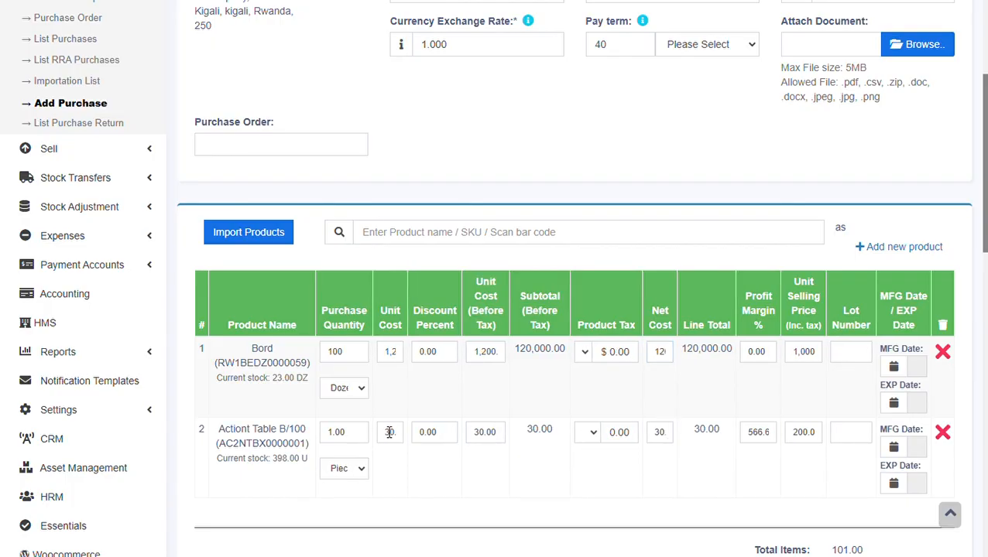
Set the Actiont Table B/100 line's purchase quantity to 500 and its net cost to 90
click(353, 435)
text(500)
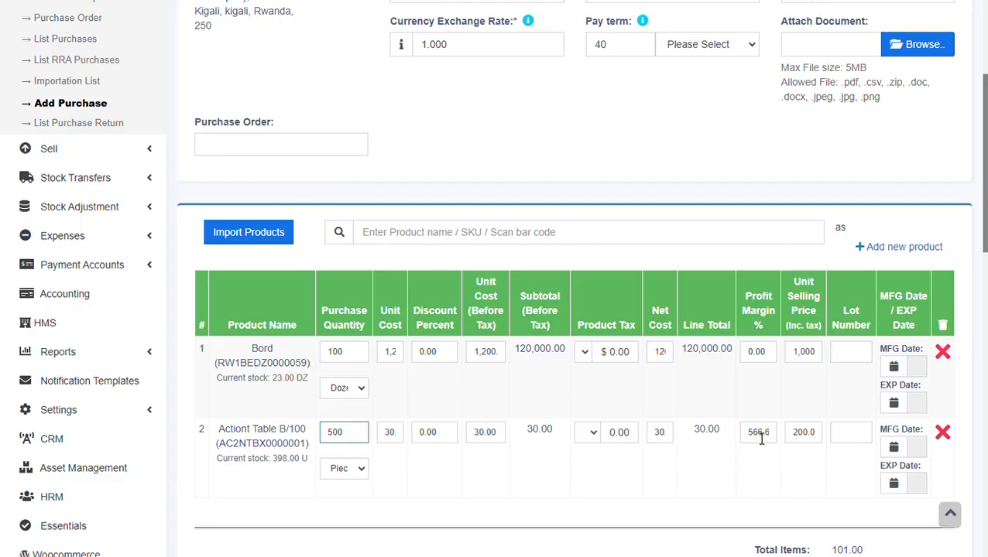
click(661, 434)
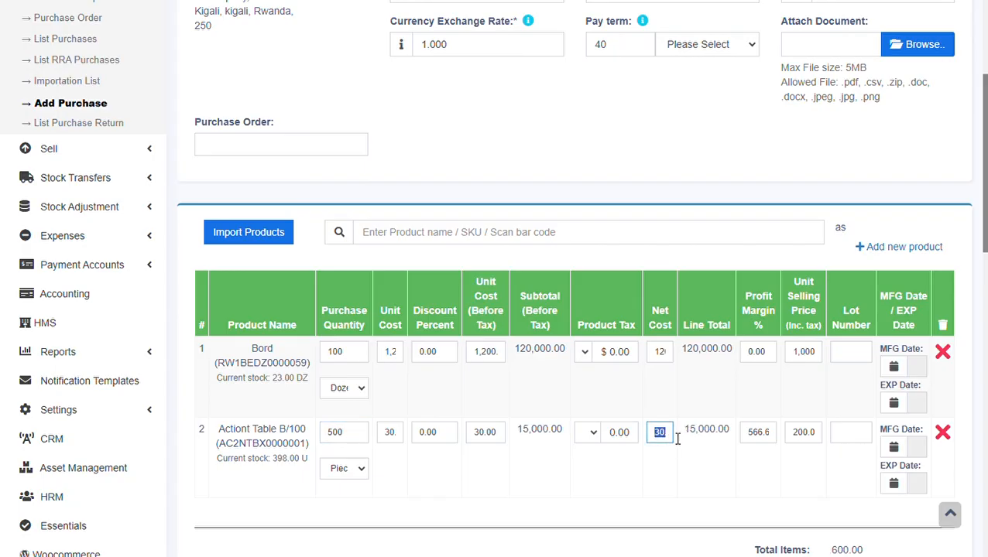
text(90)
click(681, 463)
Enter lot number 5678 for the Actiont Table B/100 line
scroll(681, 463, down, 1)
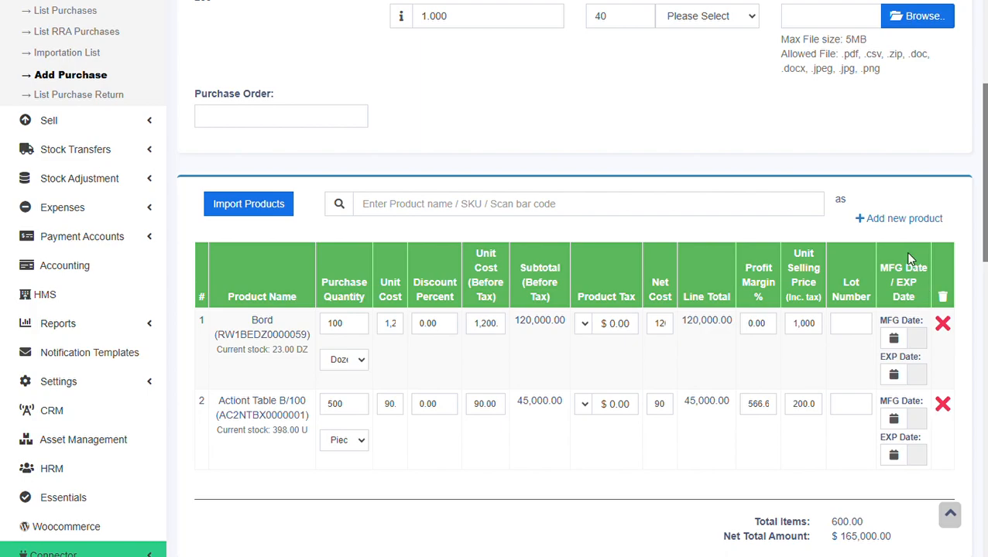
click(851, 326)
click(868, 406)
text(5678)
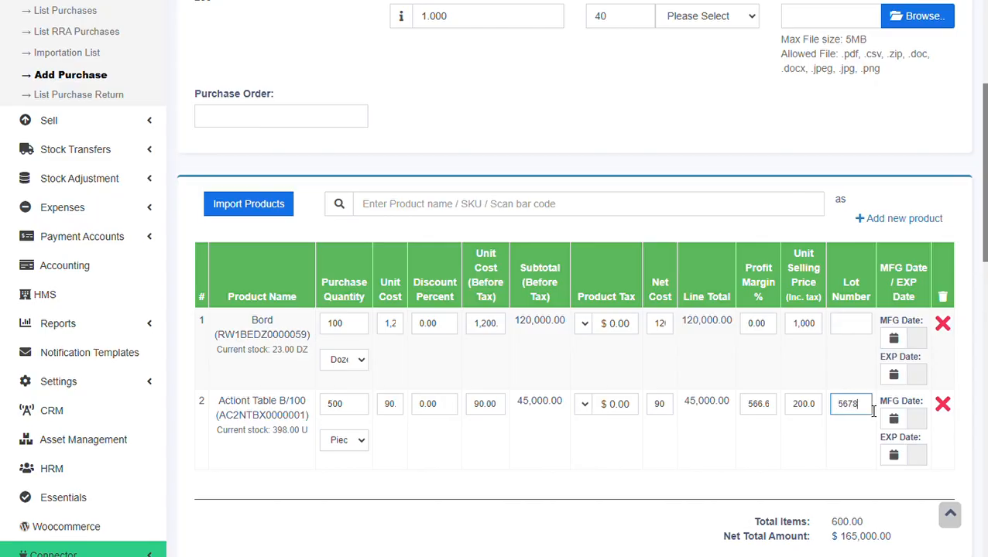
Set the expiry date of the Actiont Table B/100 line to 31 August 2025
click(916, 455)
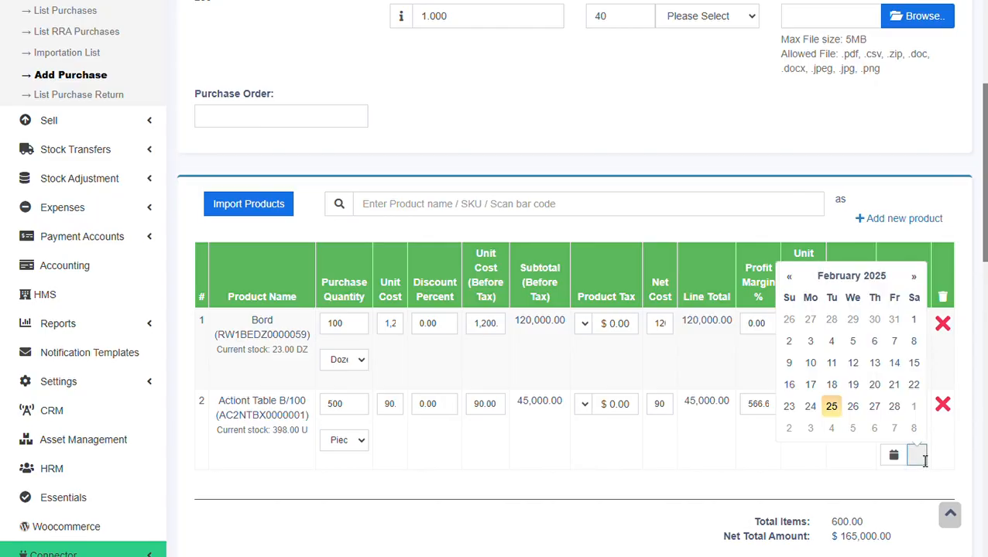
click(914, 276)
click(914, 276)
click(914, 276)
click(914, 276)
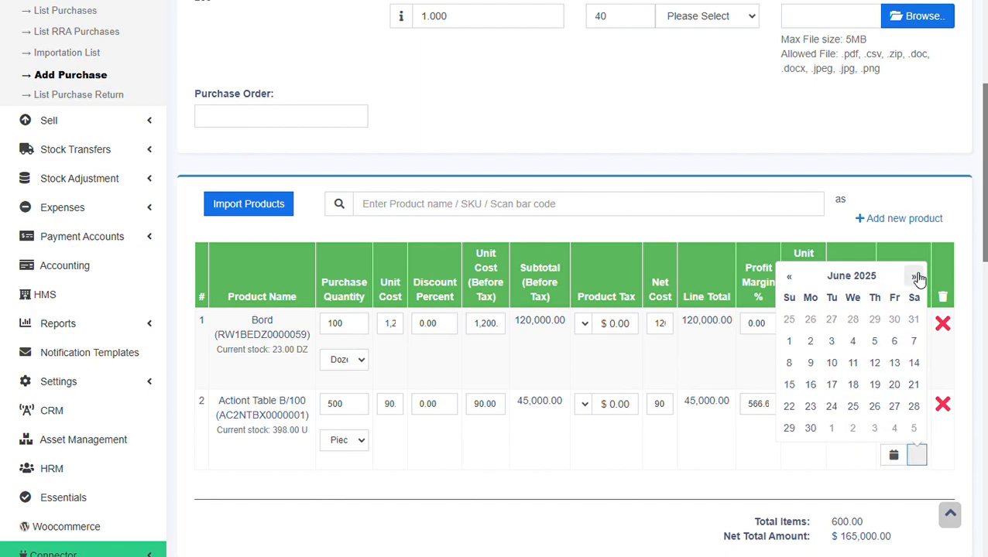
click(915, 277)
click(917, 278)
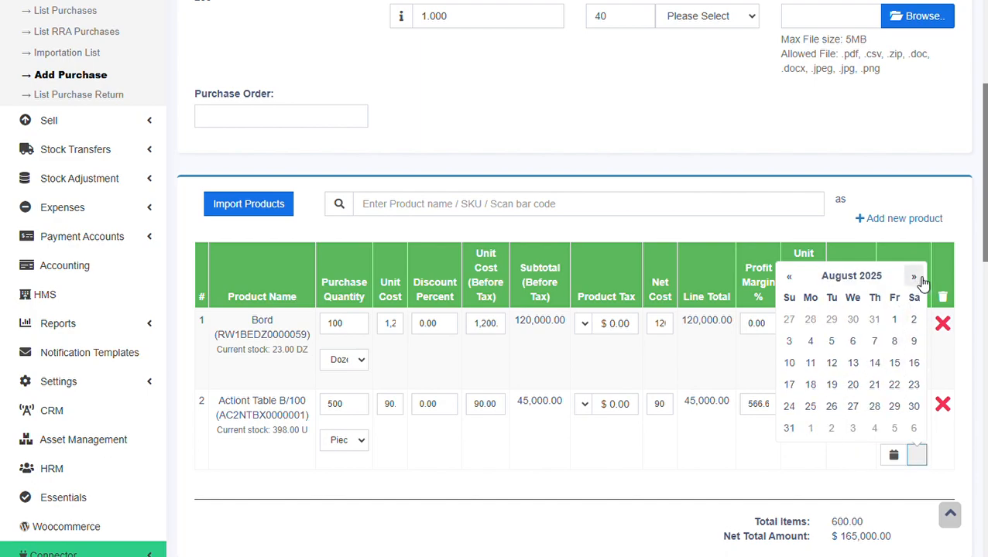
click(786, 431)
Review the invoice totals, discount, purchase tax, notes, shipping and payment sections through to the end of the form
scroll(701, 468, down, 1)
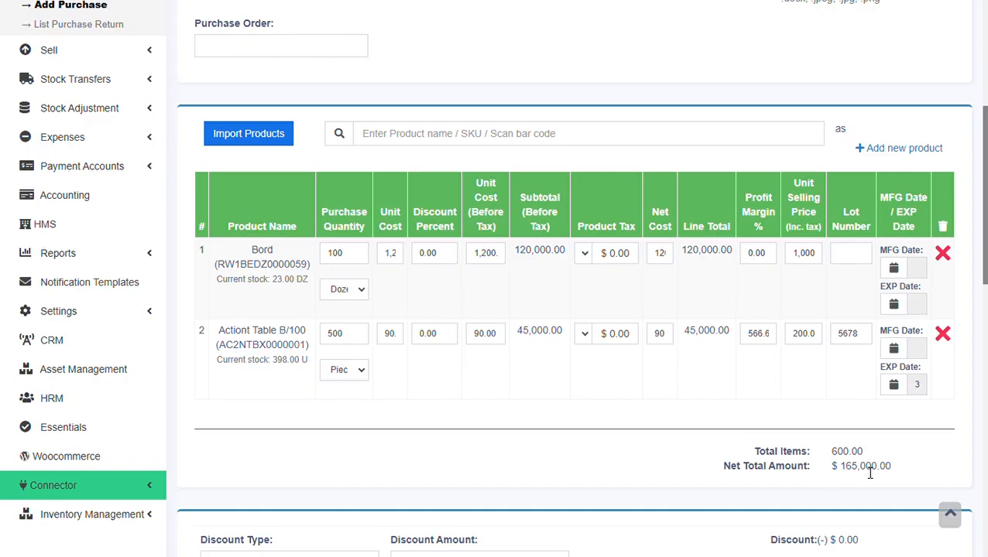
scroll(890, 467, down, 1)
scroll(890, 467, down, 3)
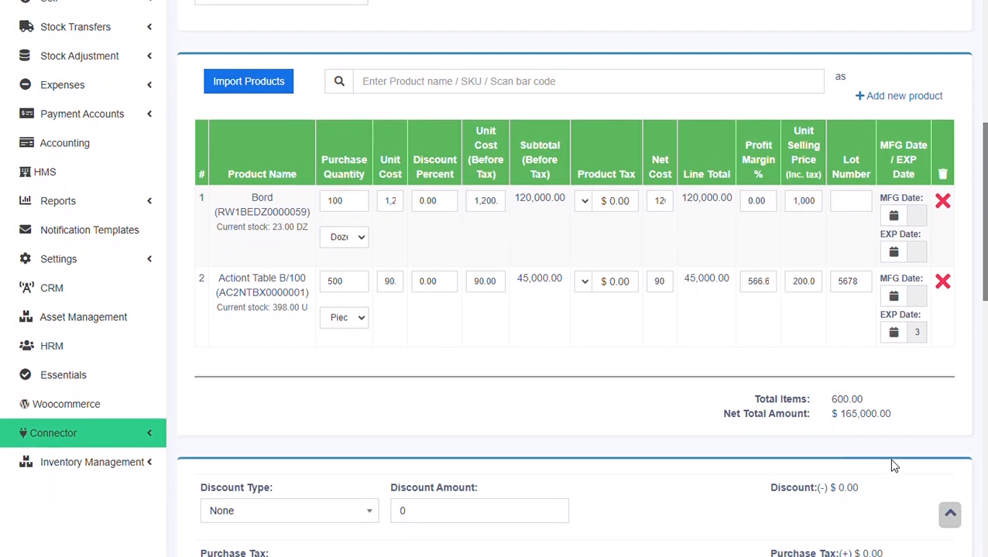
scroll(891, 467, down, 1)
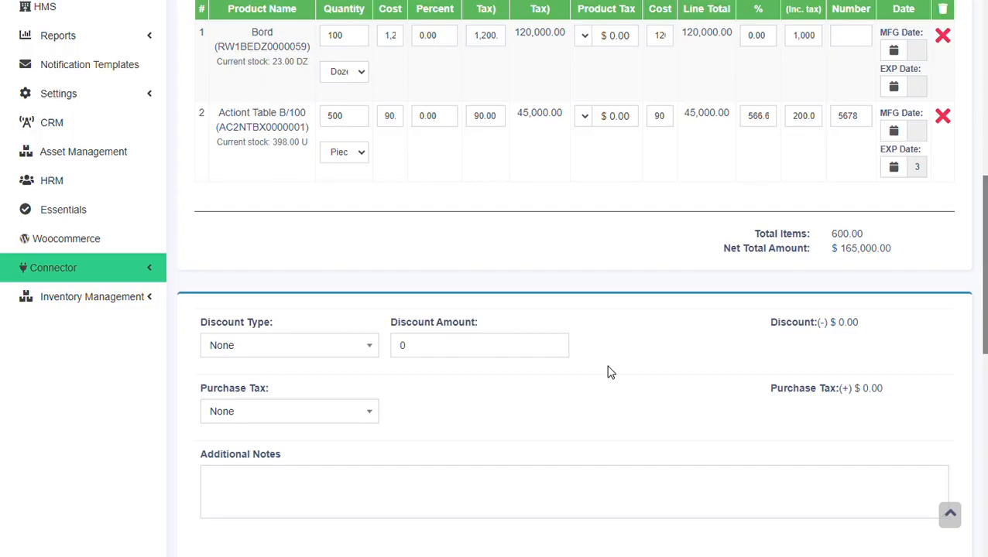
scroll(646, 356, down, 2)
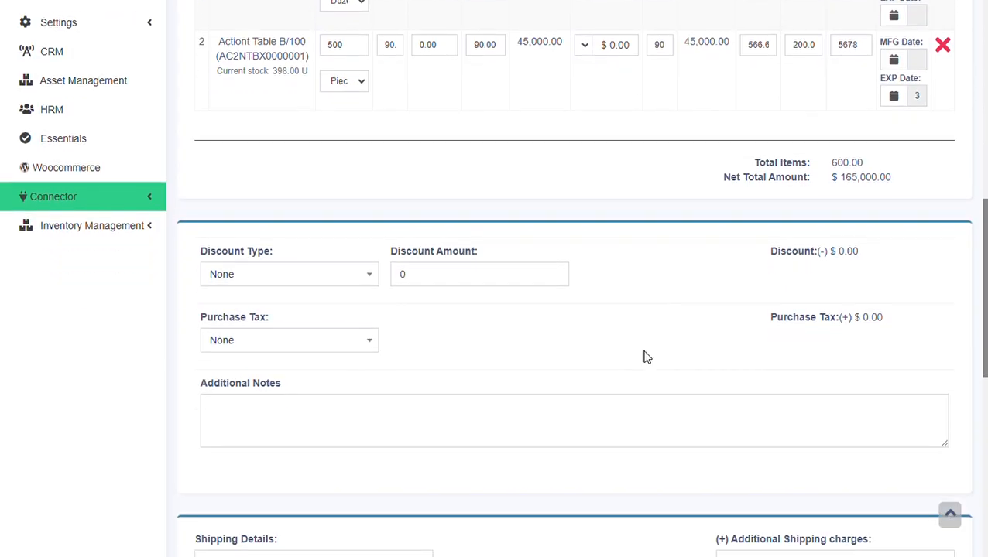
click(378, 347)
click(428, 339)
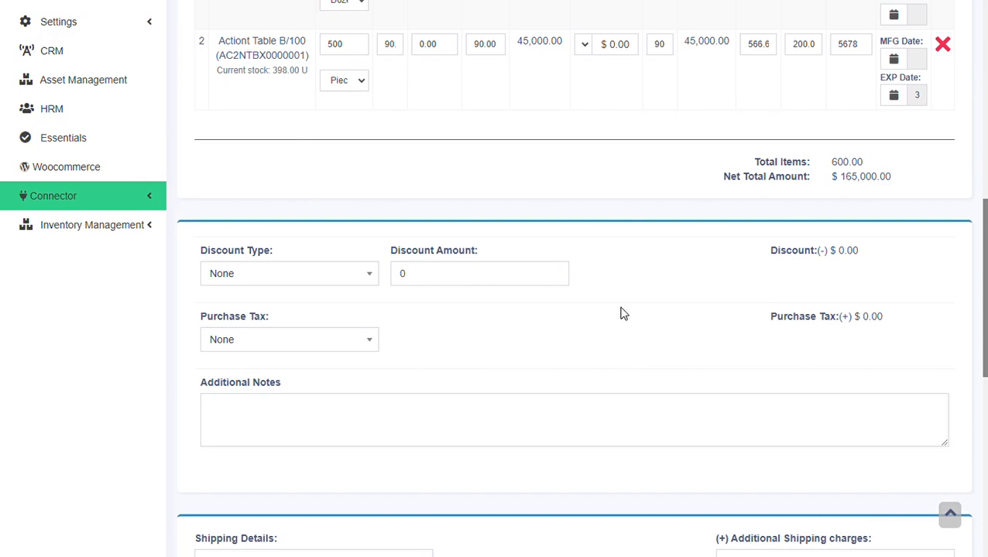
scroll(623, 314, down, 2)
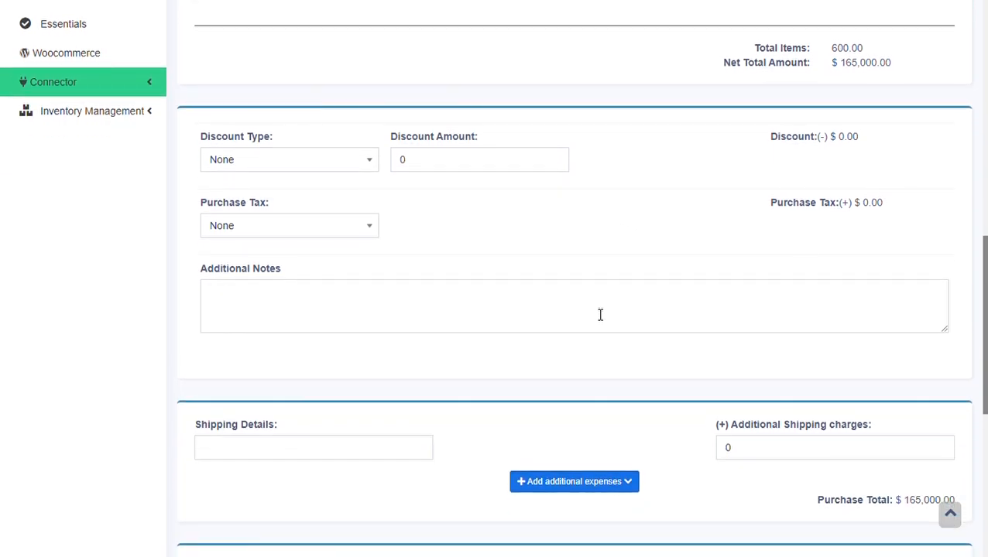
scroll(855, 286, down, 2)
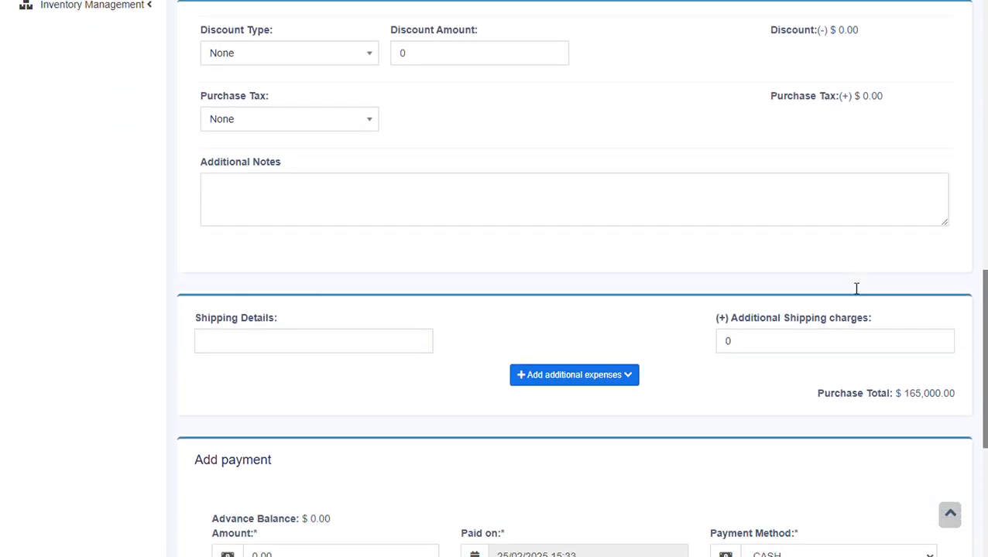
scroll(851, 288, down, 2)
scroll(851, 288, down, 1)
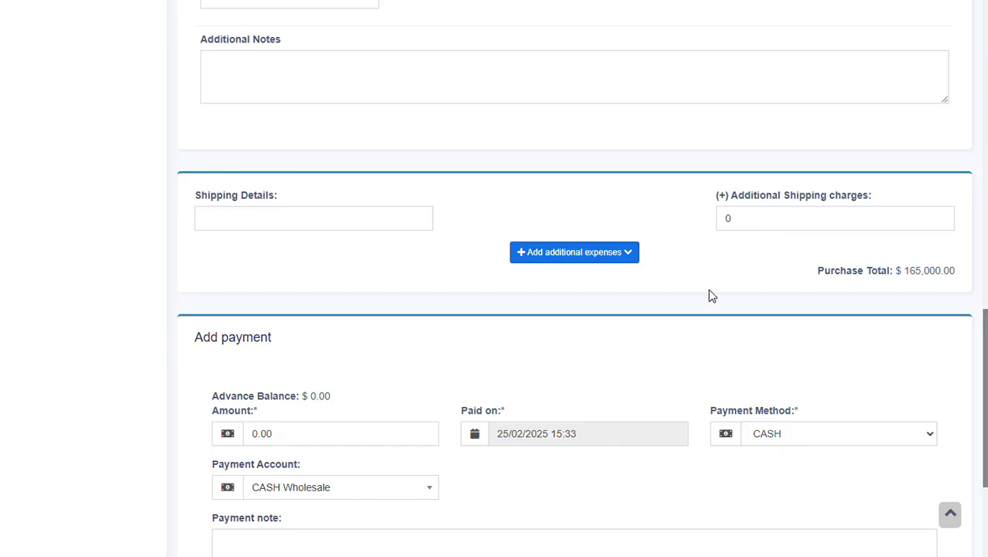
scroll(711, 295, down, 1)
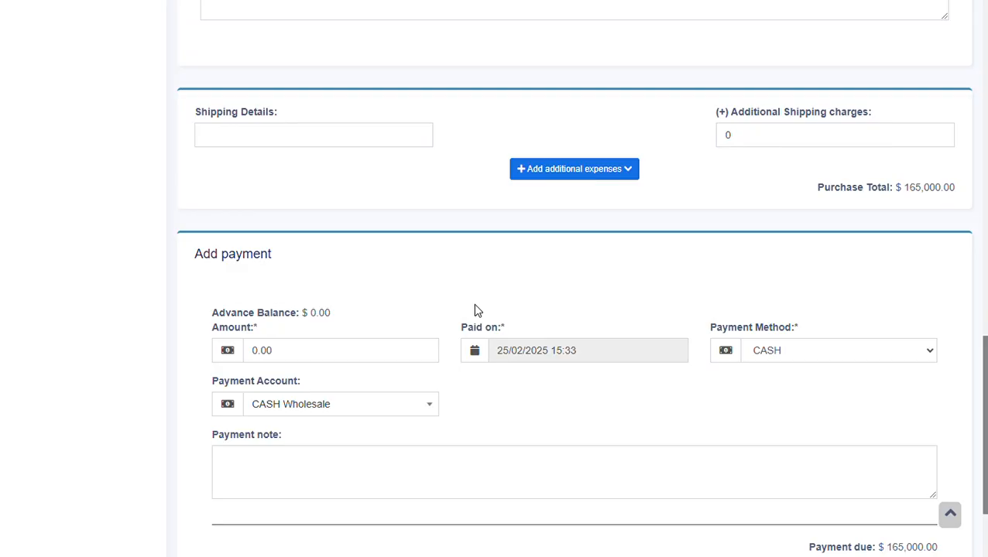
scroll(540, 372, down, 3)
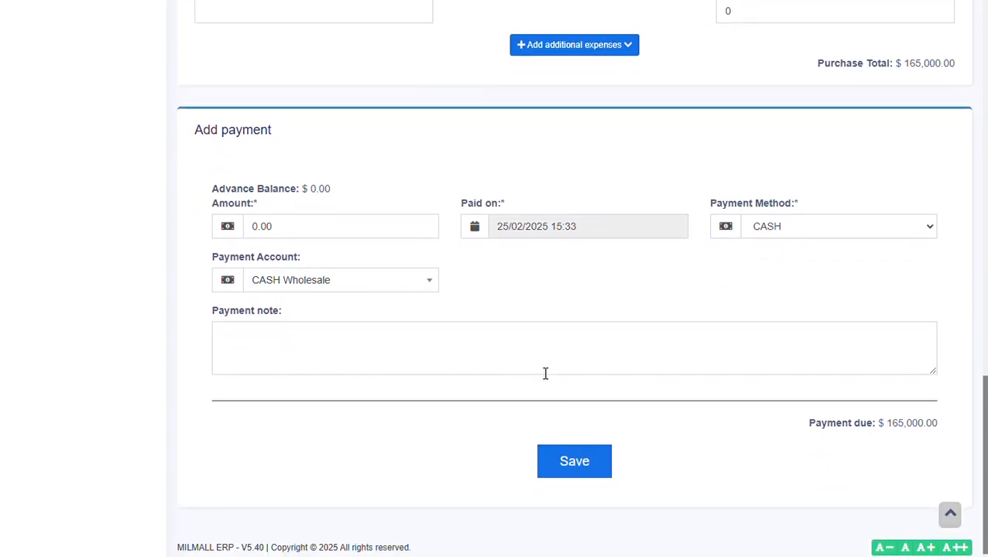
Try to save the purchase invoice, and set its required purchase status to Received
click(571, 459)
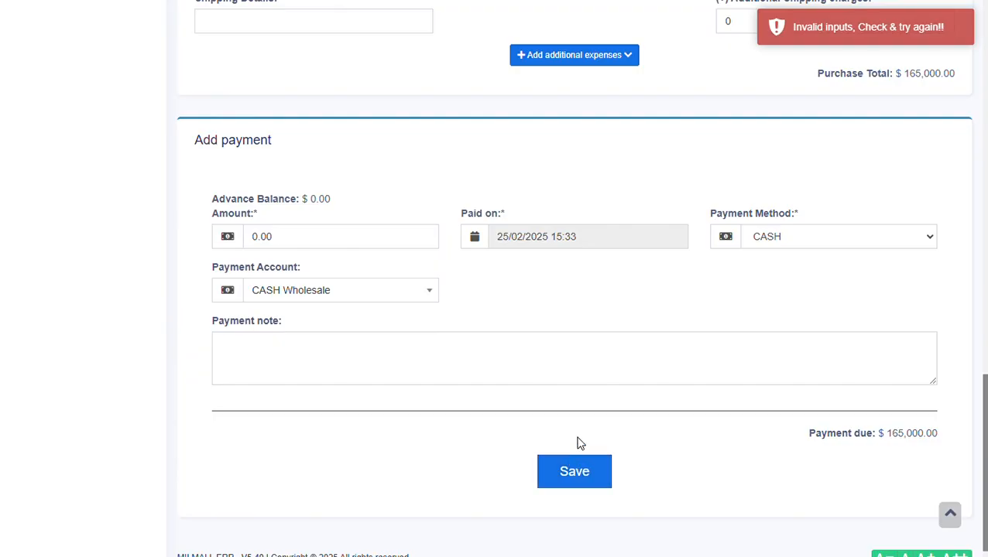
scroll(619, 237, up, 2)
scroll(619, 237, up, 12)
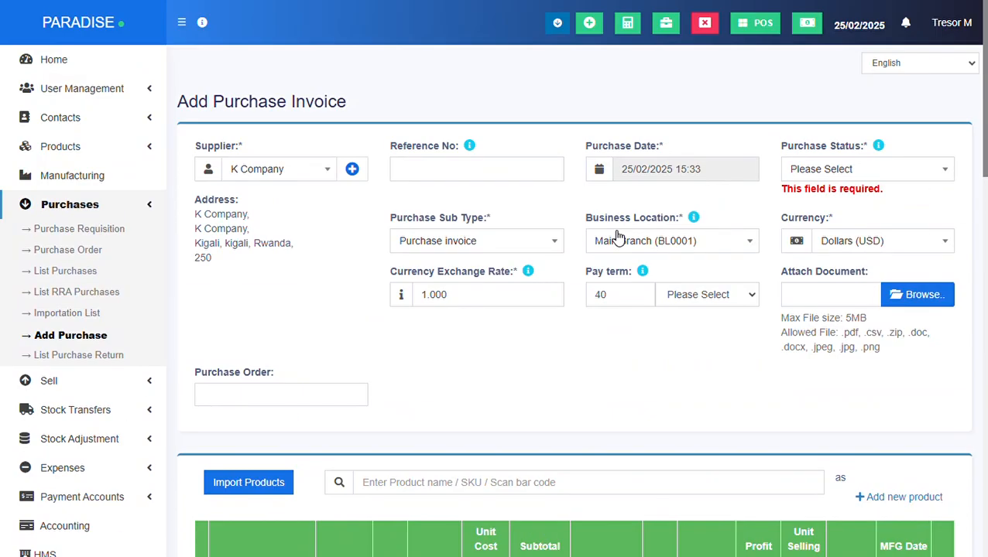
click(807, 171)
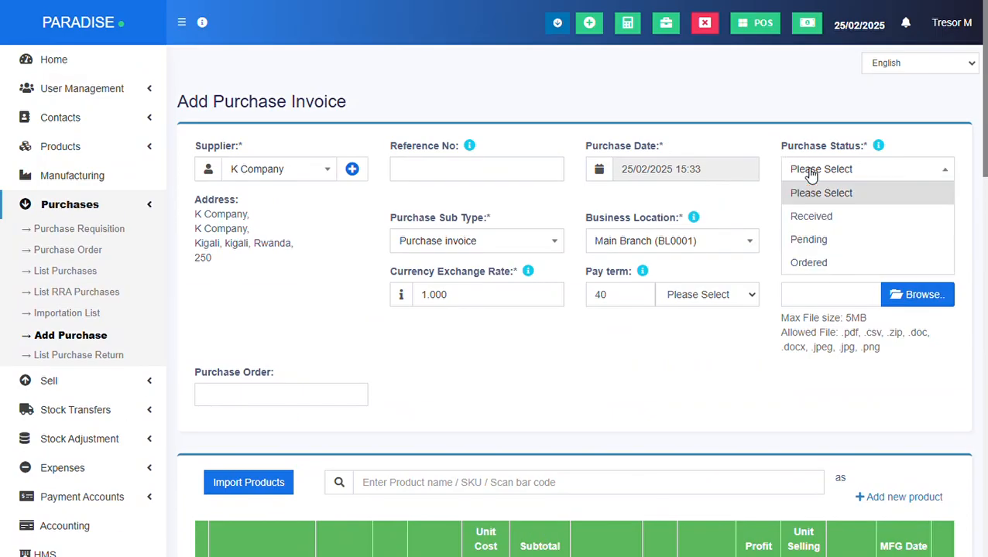
click(819, 217)
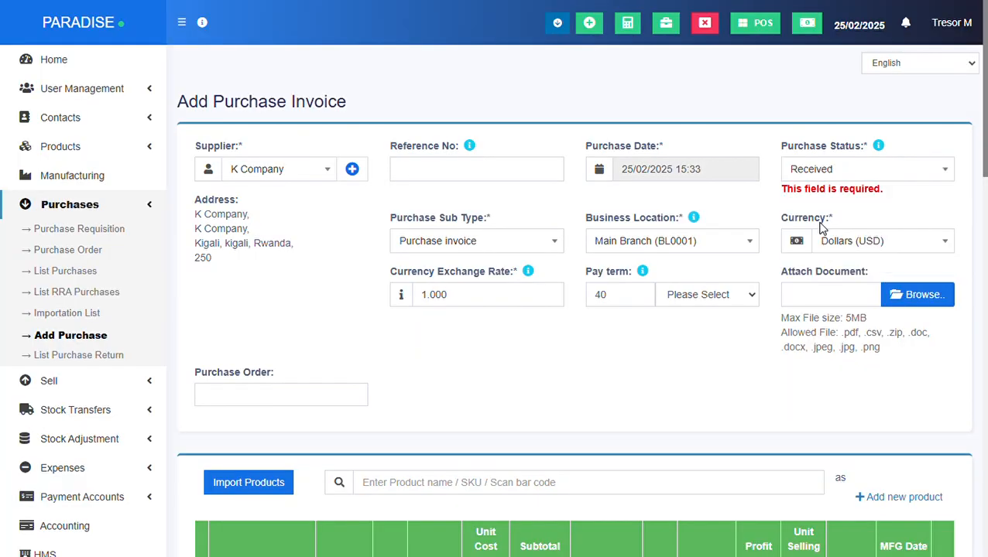
Save the completed K Company purchase invoice
scroll(587, 371, down, 1)
scroll(586, 371, down, 10)
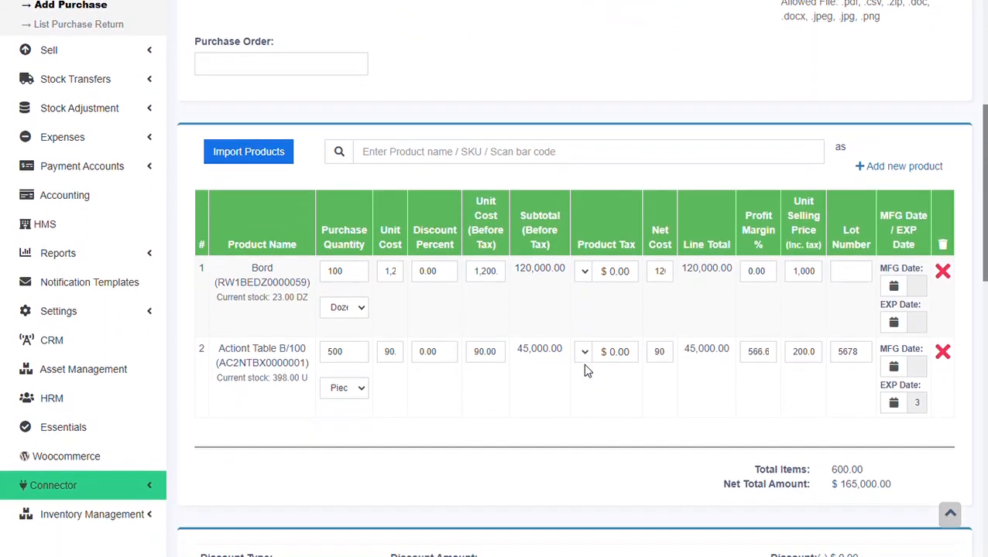
scroll(591, 372, down, 5)
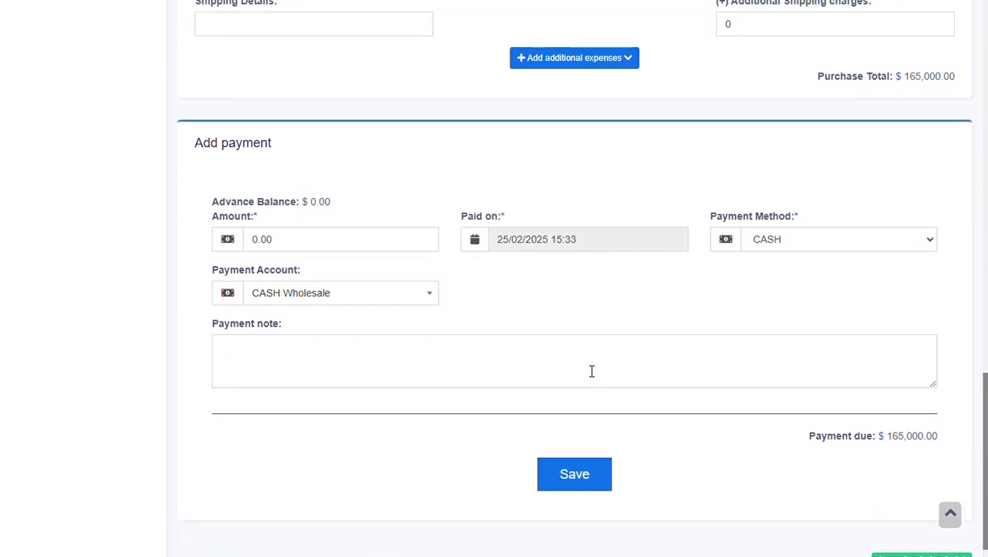
click(572, 476)
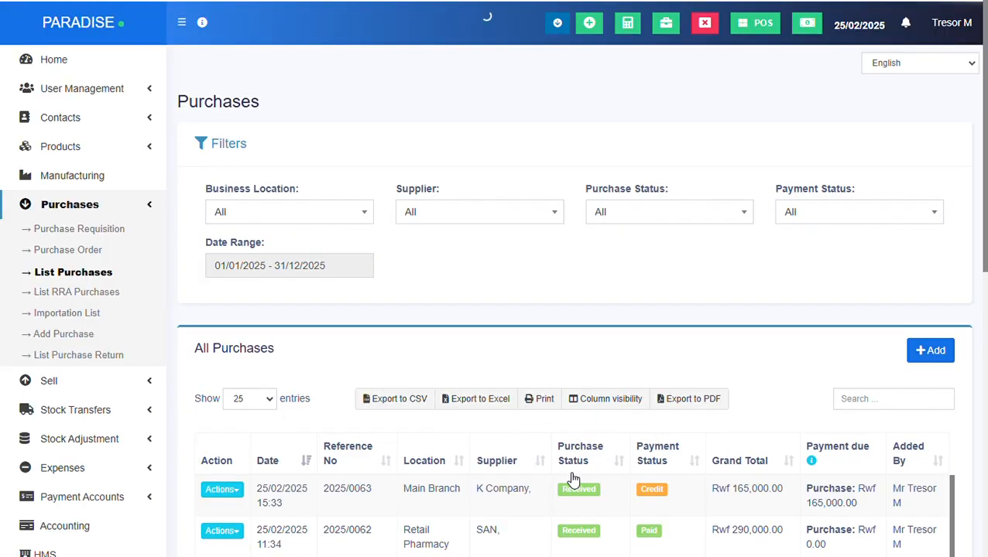
Open the details of the new K Company purchase from the purchase list and review its products, payment info and activities
scroll(717, 324, down, 2)
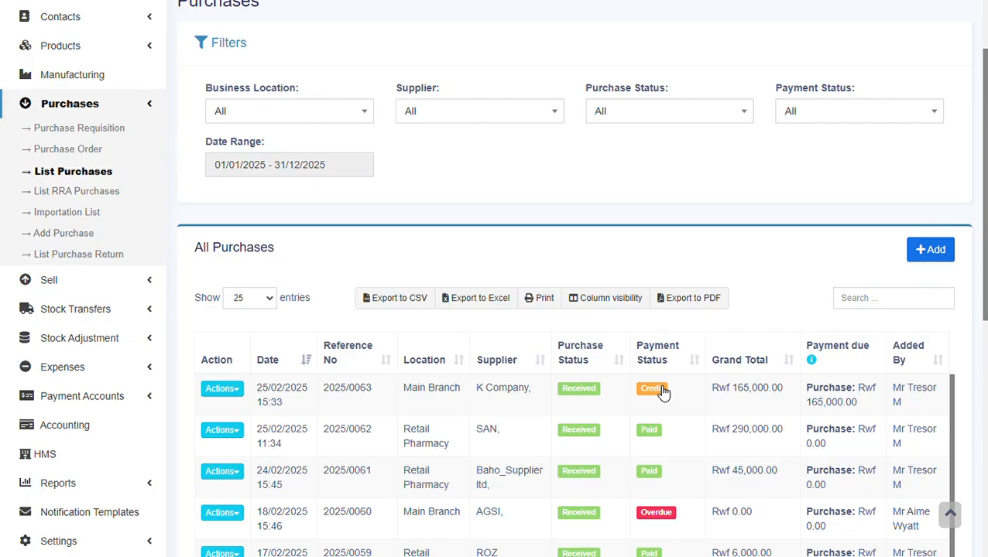
scroll(408, 399, down, 1)
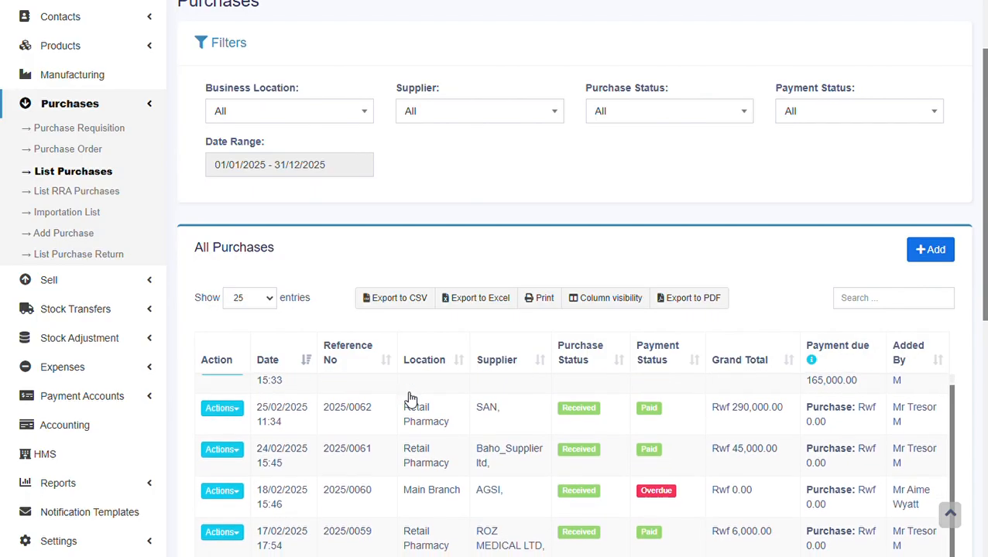
scroll(408, 398, up, 1)
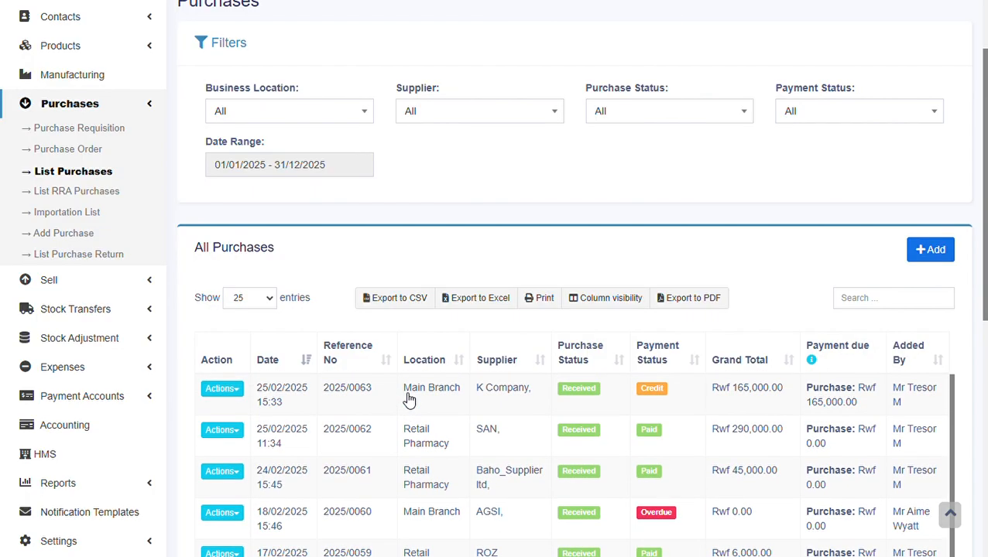
click(236, 394)
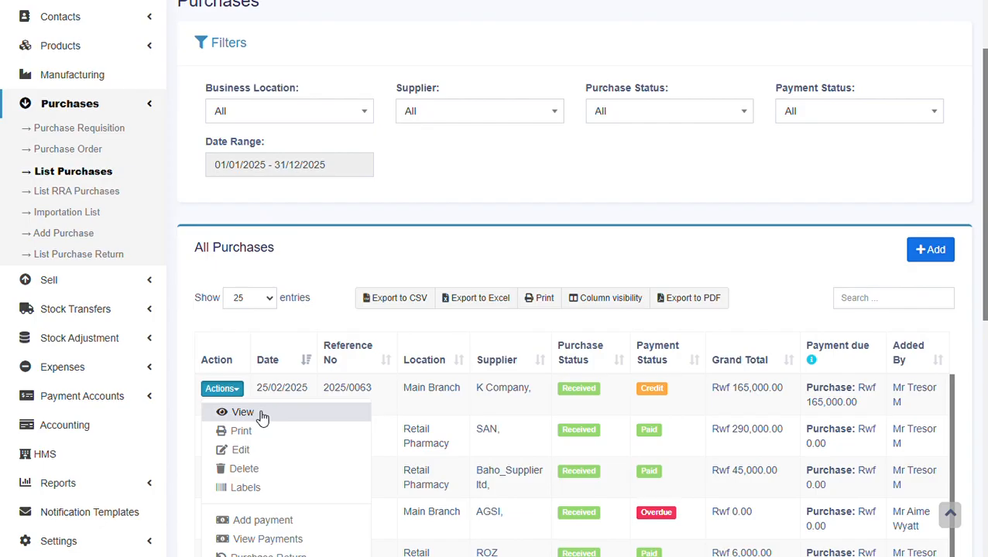
click(261, 415)
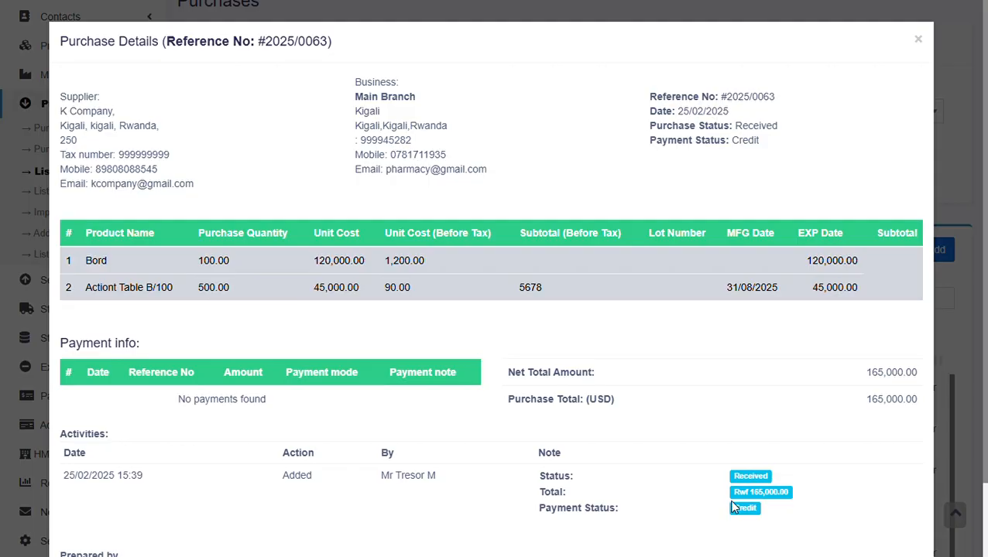
scroll(766, 509, down, 1)
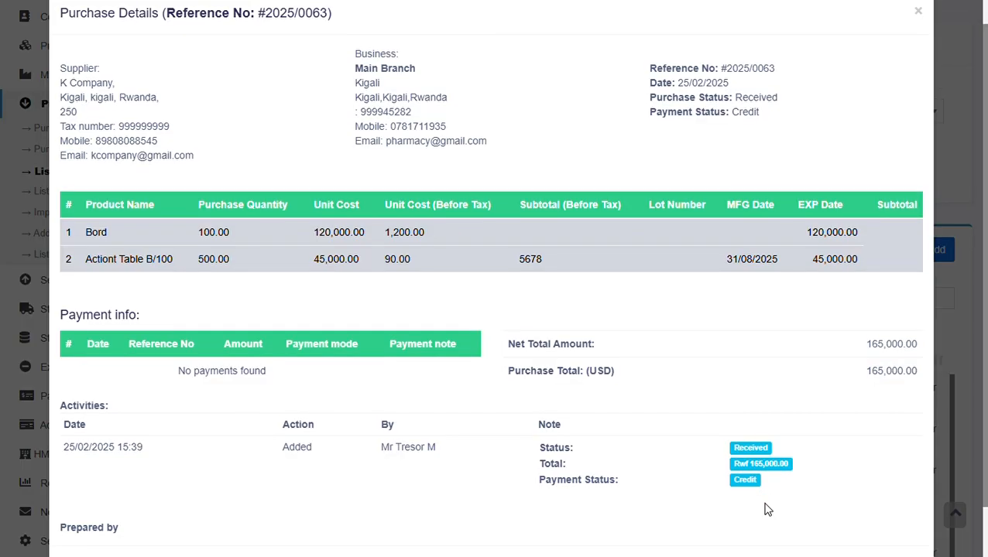
scroll(763, 494, down, 1)
scroll(762, 494, down, 1)
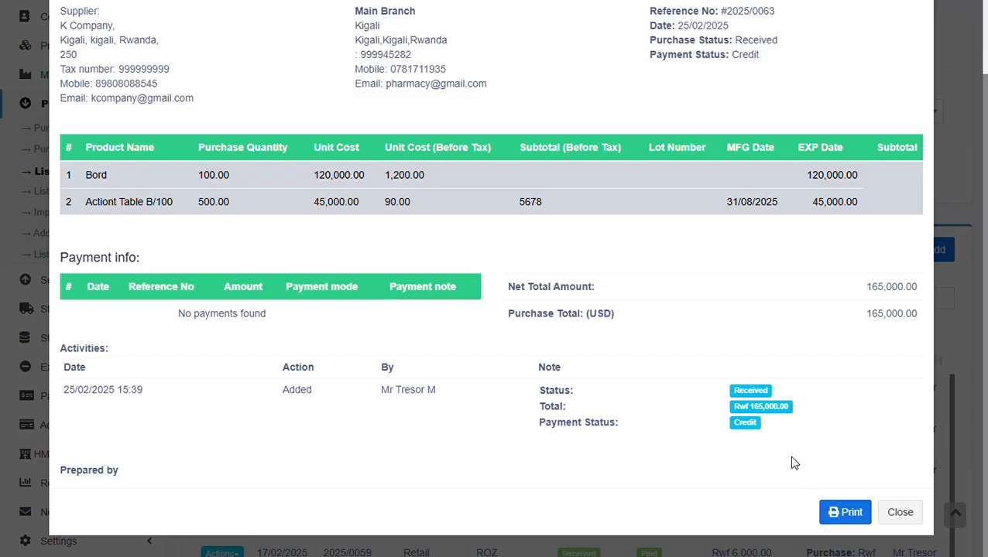
Preview the purchase details printout with Save as PDF as the destination, and leave the preview and the purchase details
click(848, 512)
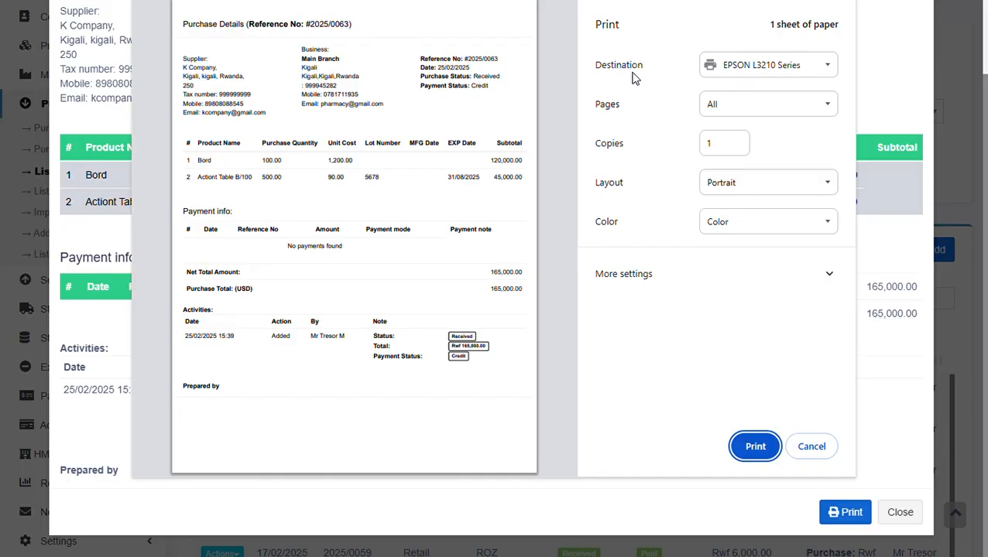
click(751, 68)
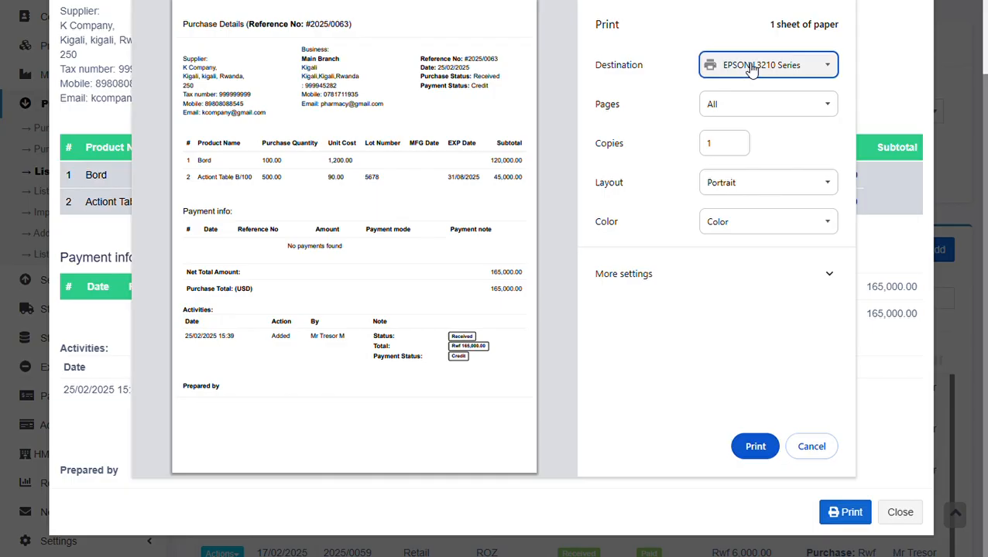
click(737, 126)
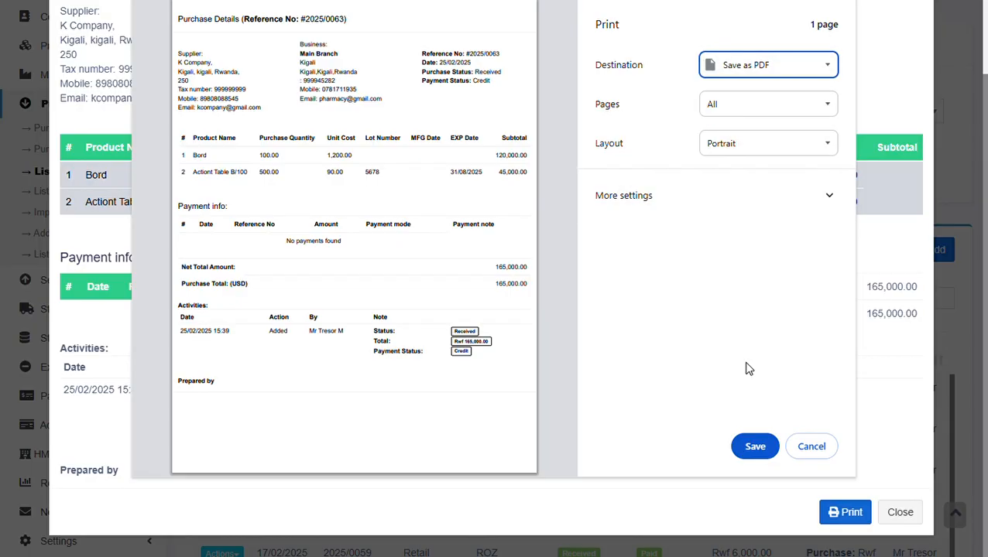
click(755, 448)
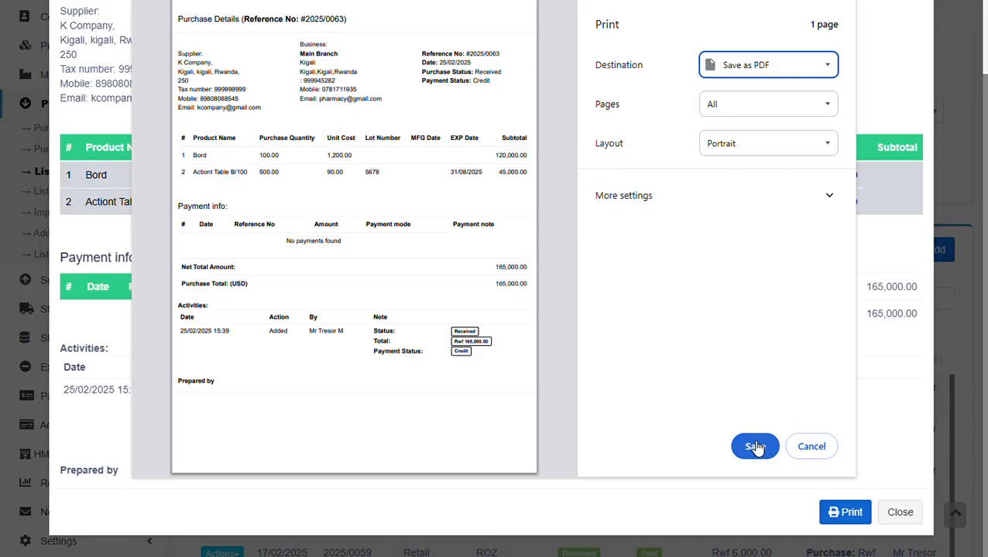
click(811, 448)
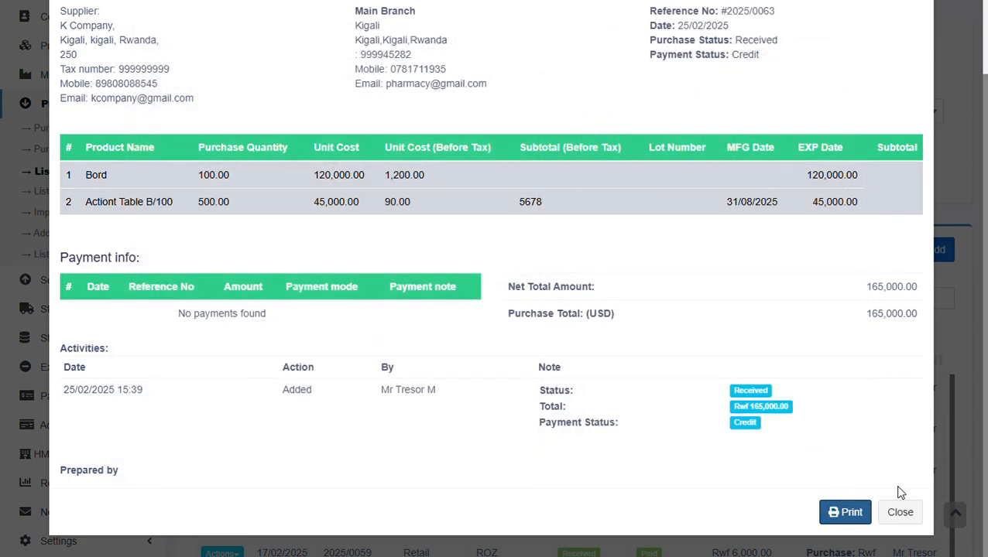
click(906, 517)
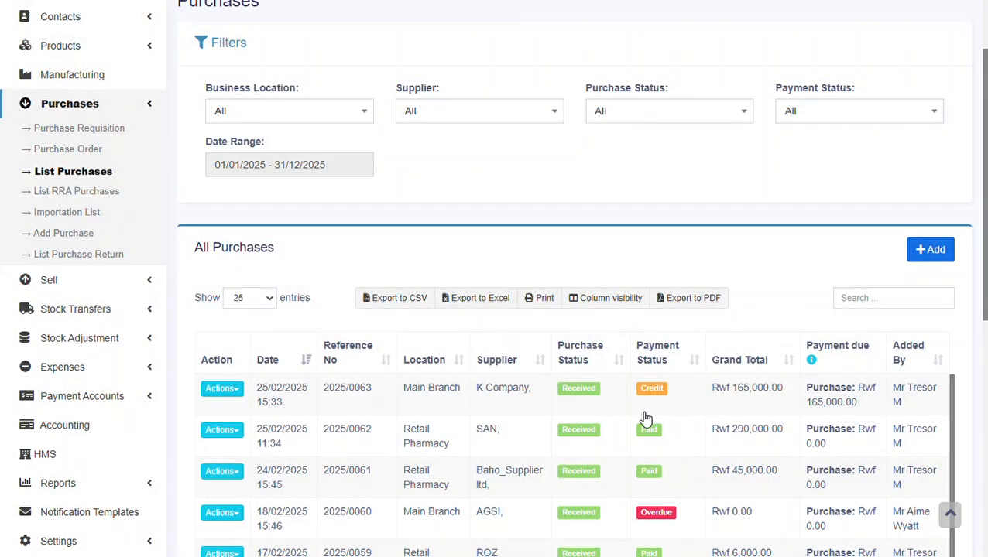